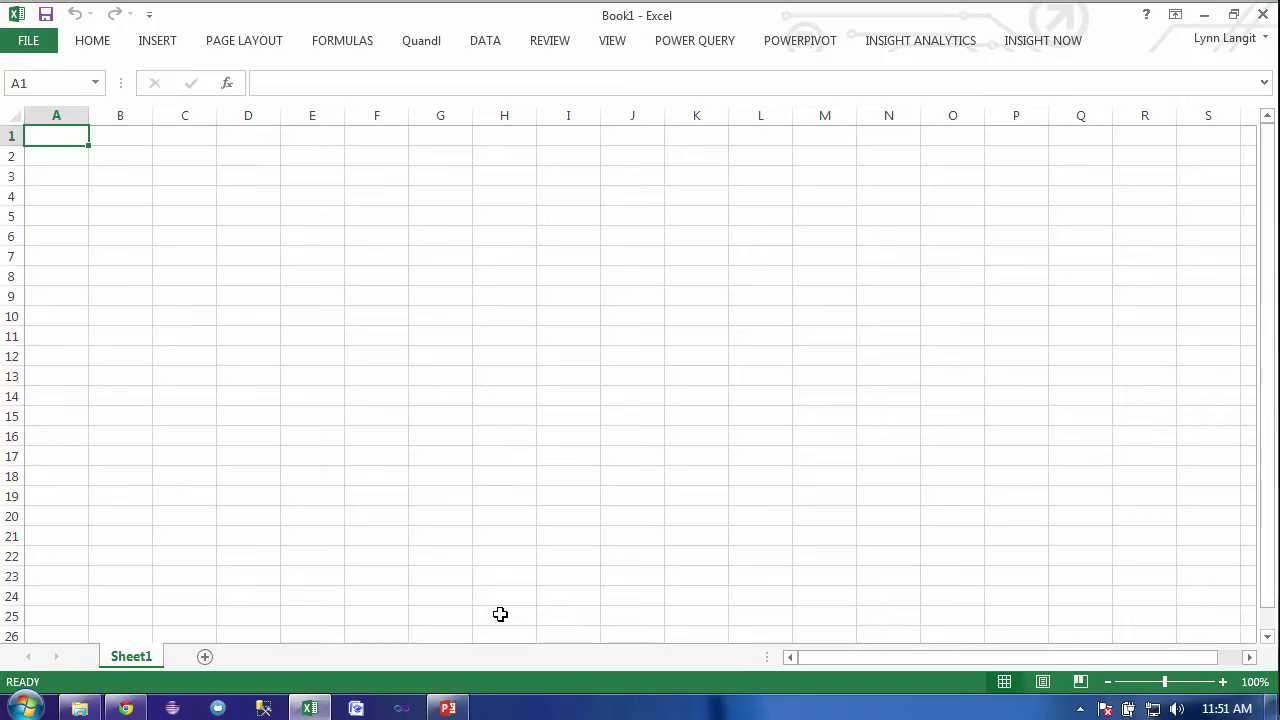
- Search the Office Store for 'business verification' and add the D&B Business Verification app
click(157, 41)
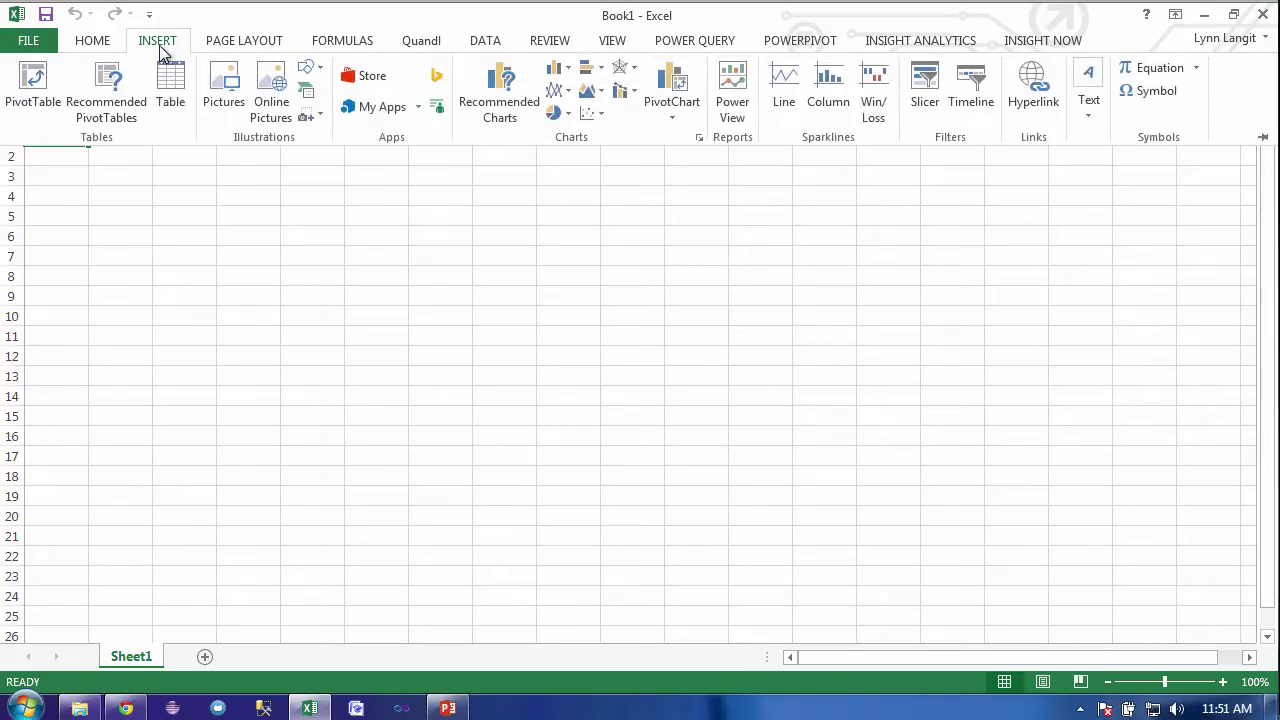
click(372, 88)
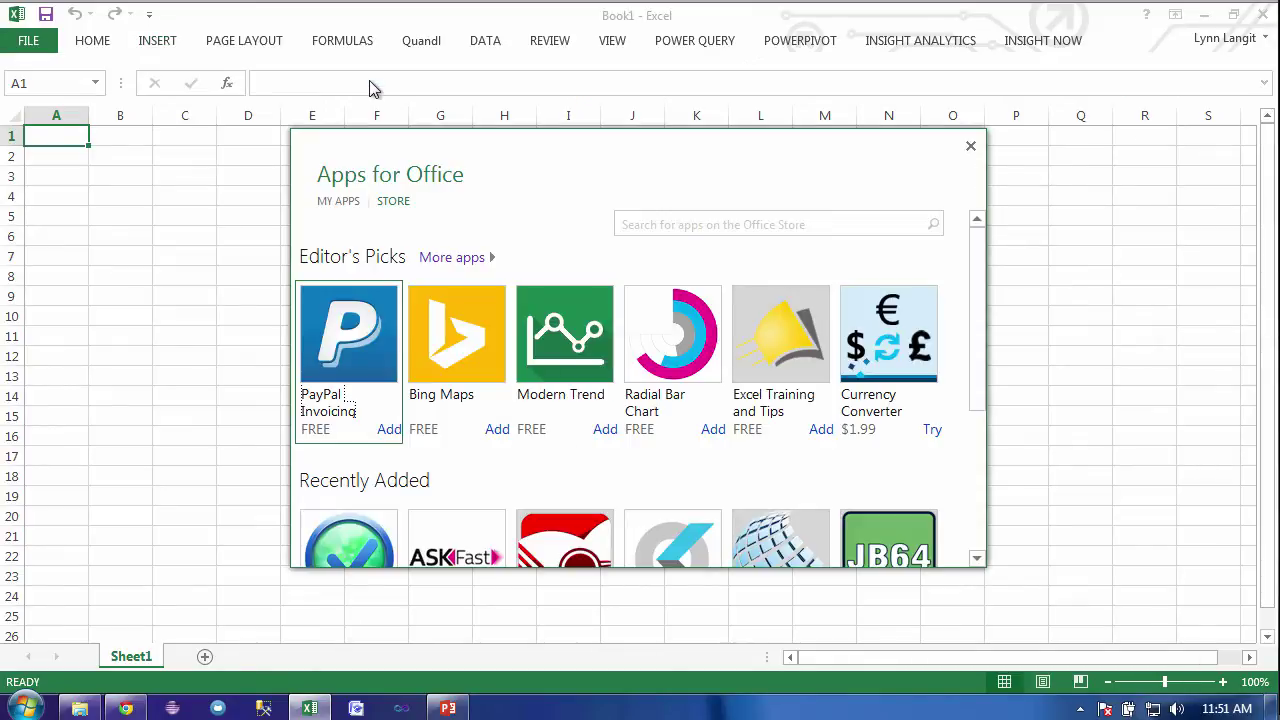
click(663, 226)
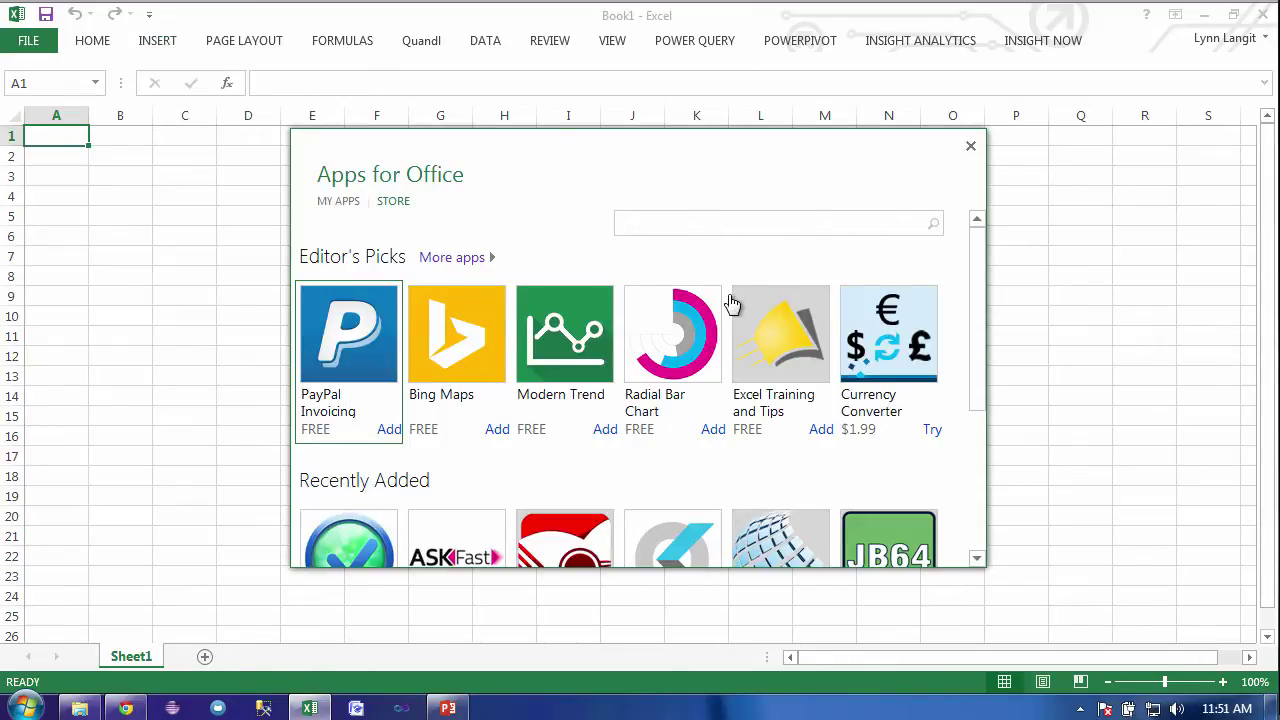
text(business verification)
key(Return)
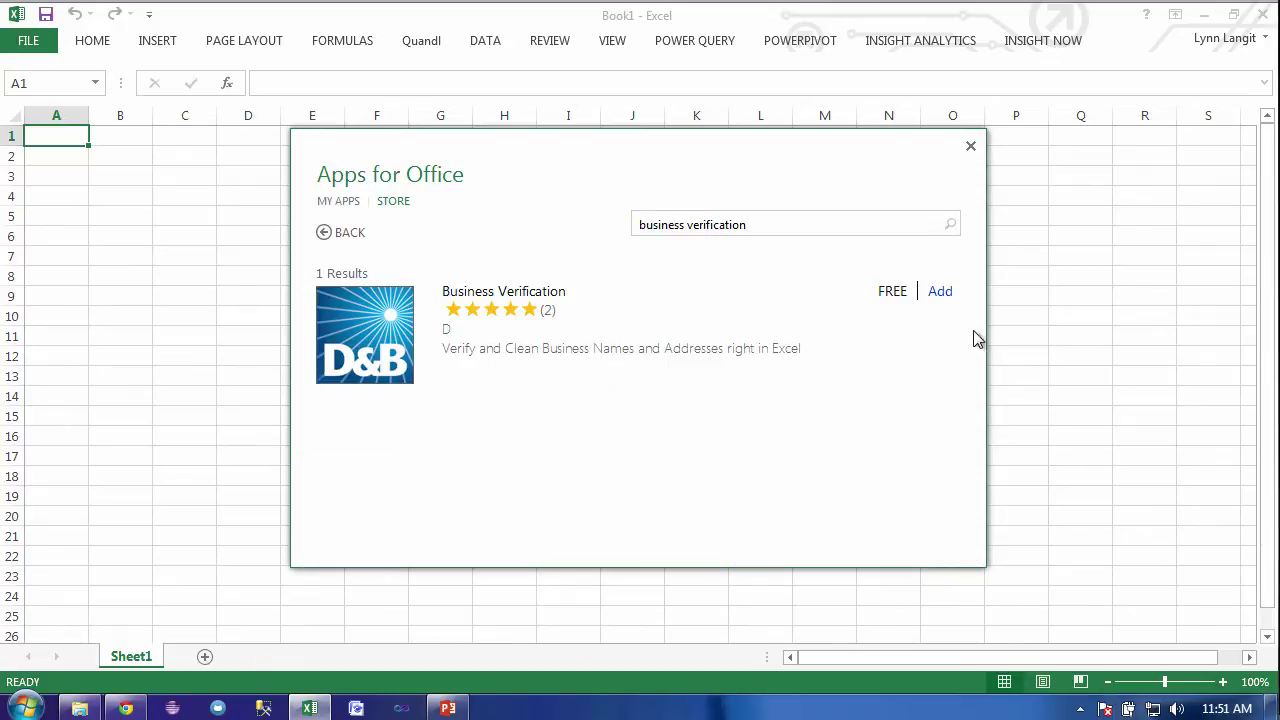
click(940, 294)
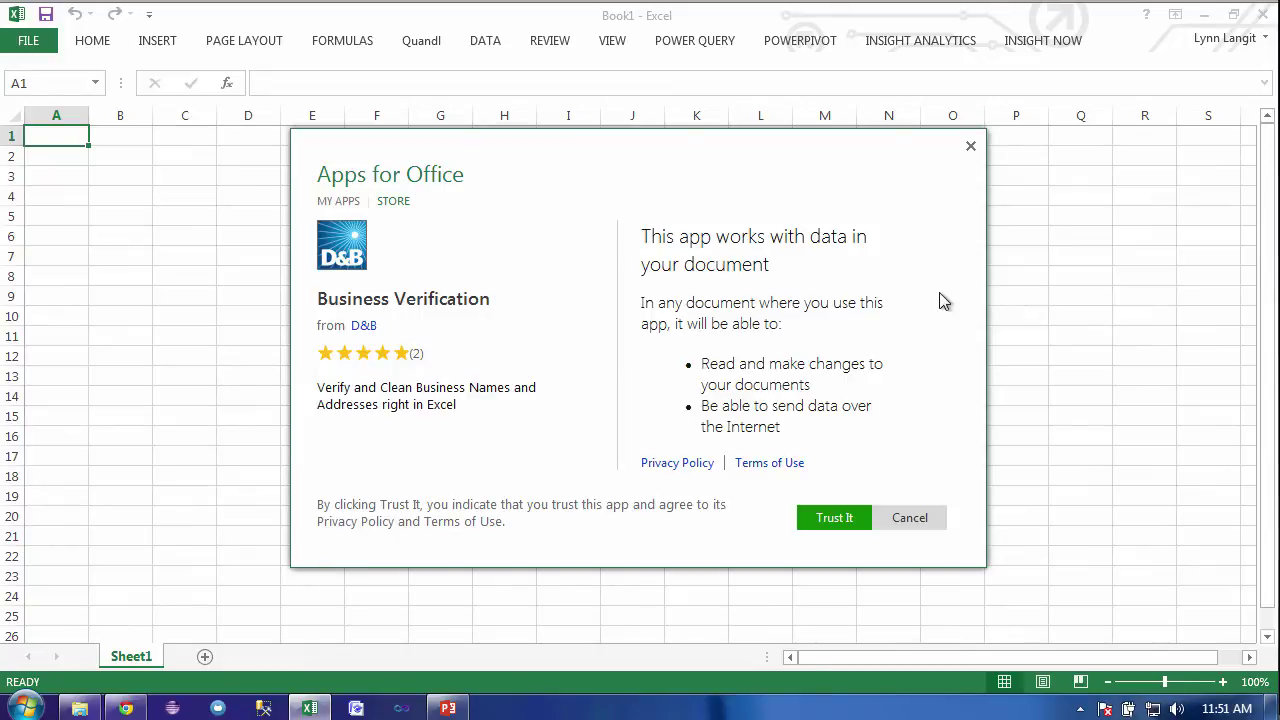
- Trust the D&B app to install it, then request the Excel template from its first setup step
click(823, 520)
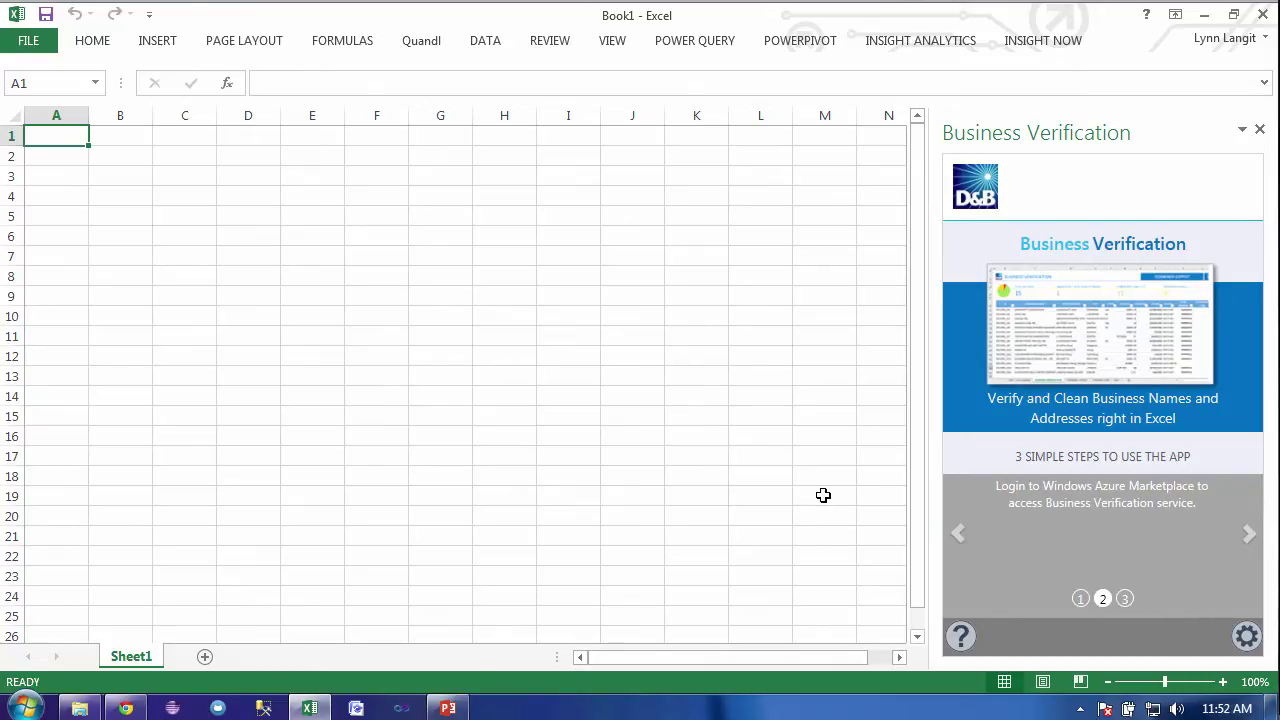
click(959, 543)
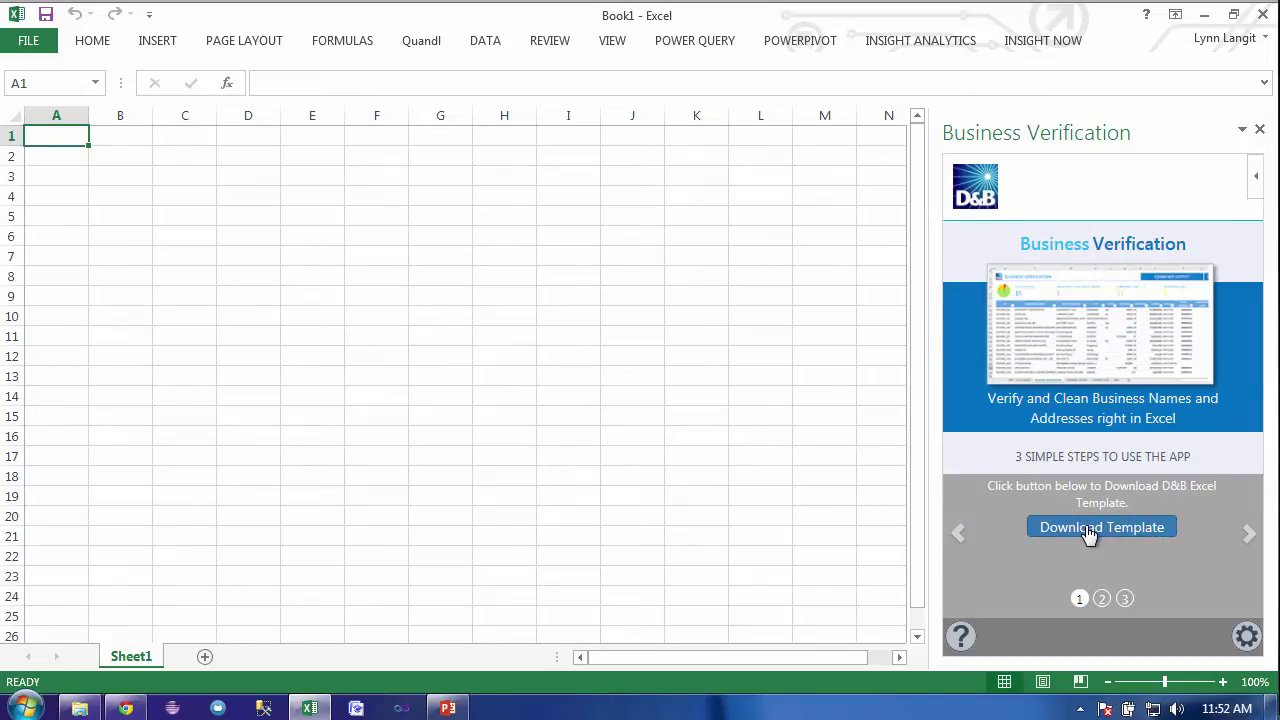
click(1089, 535)
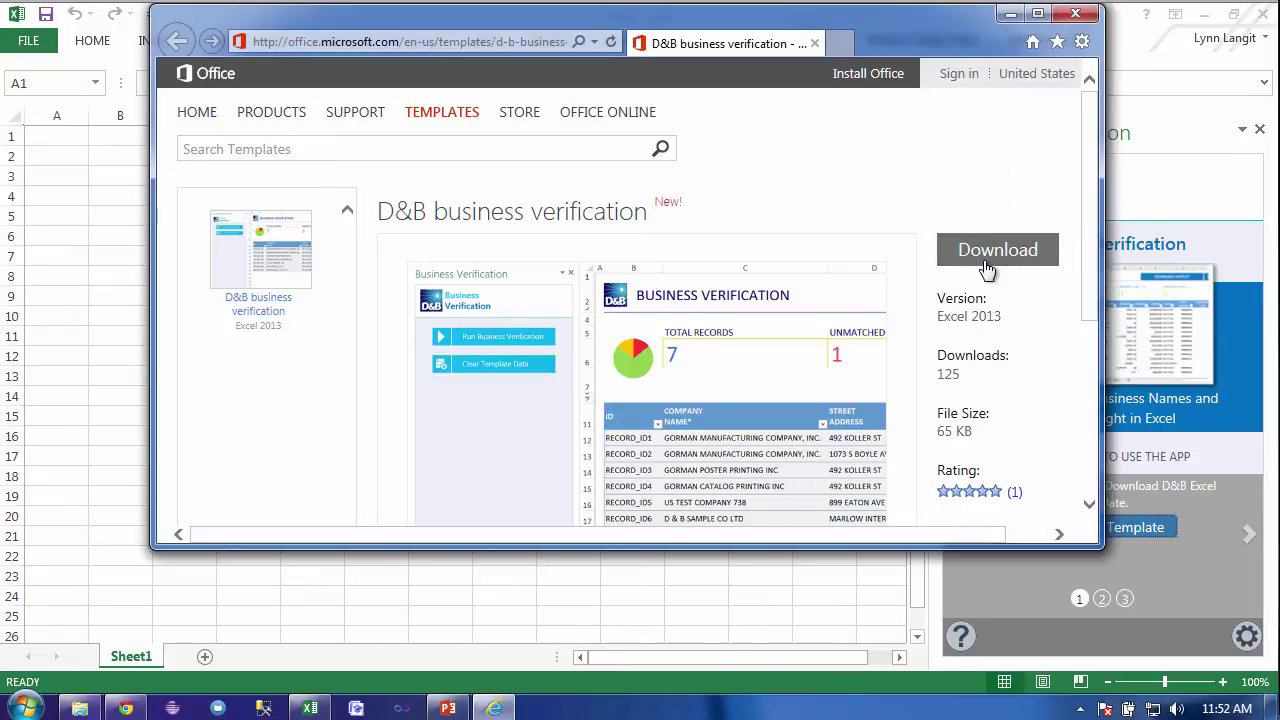
- Accept the Office.com service agreement, allow pop-ups once, and download BusinessVerification.xltx
click(986, 264)
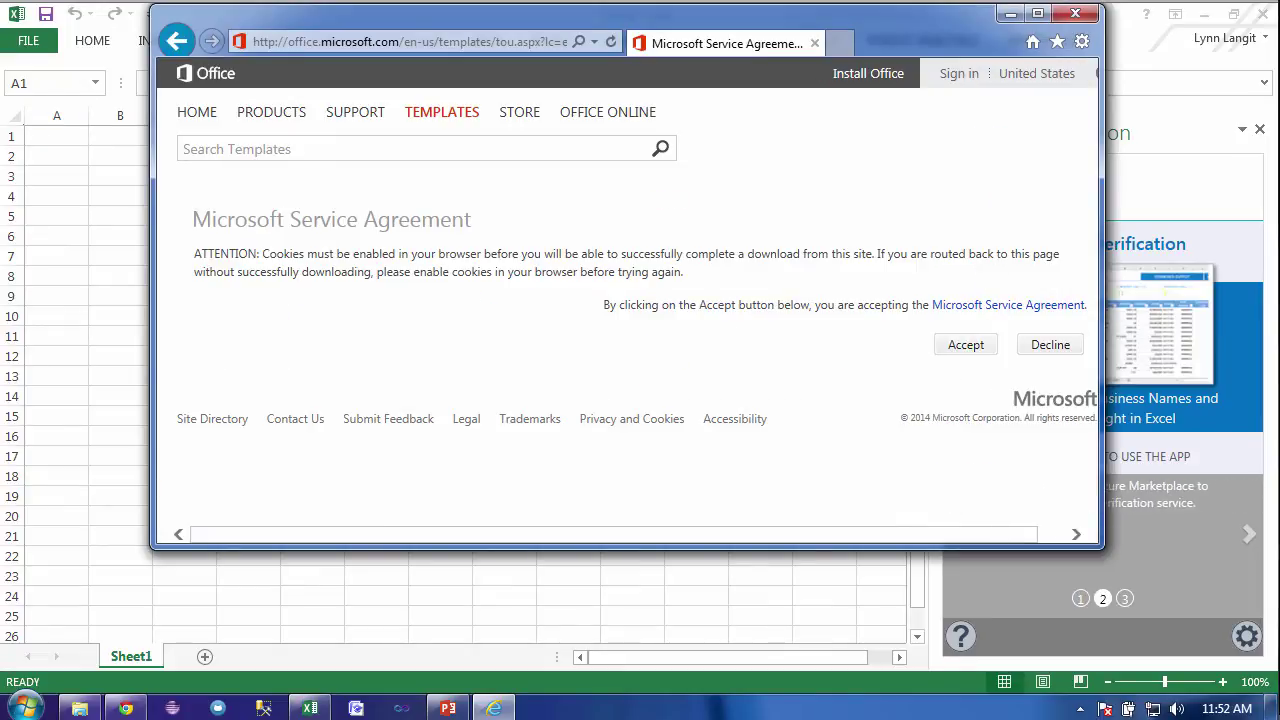
click(974, 347)
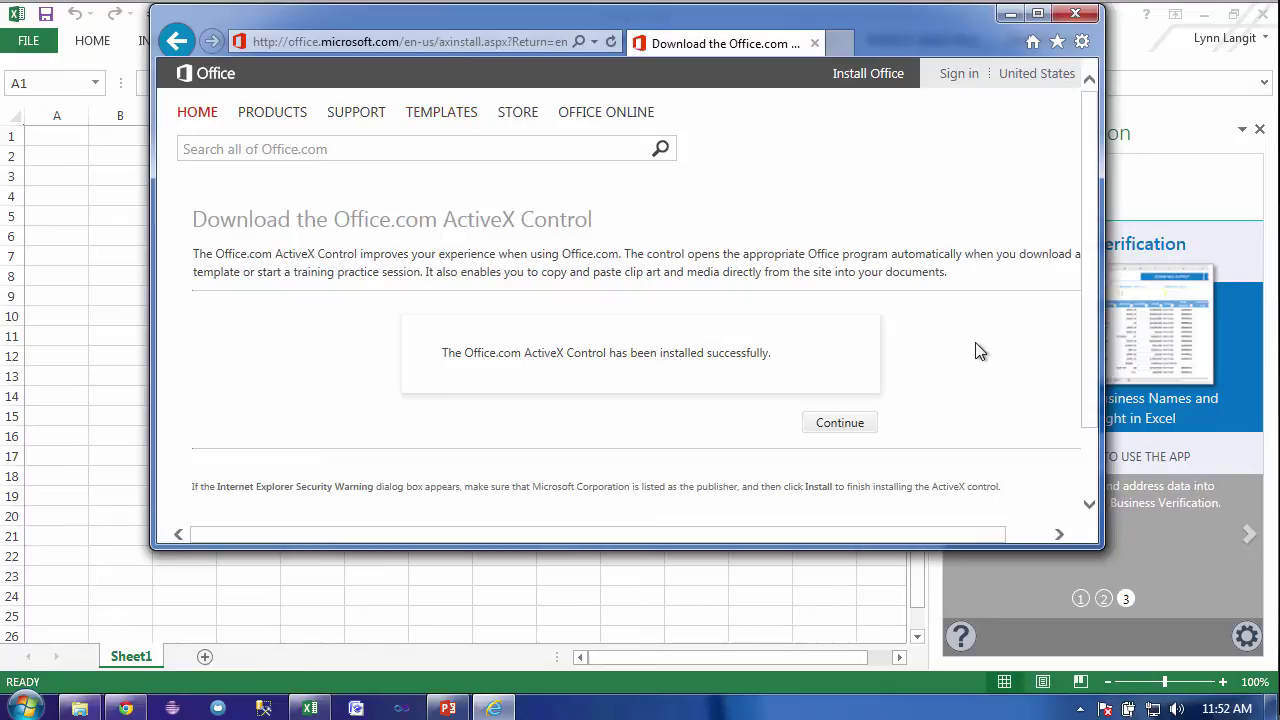
click(840, 423)
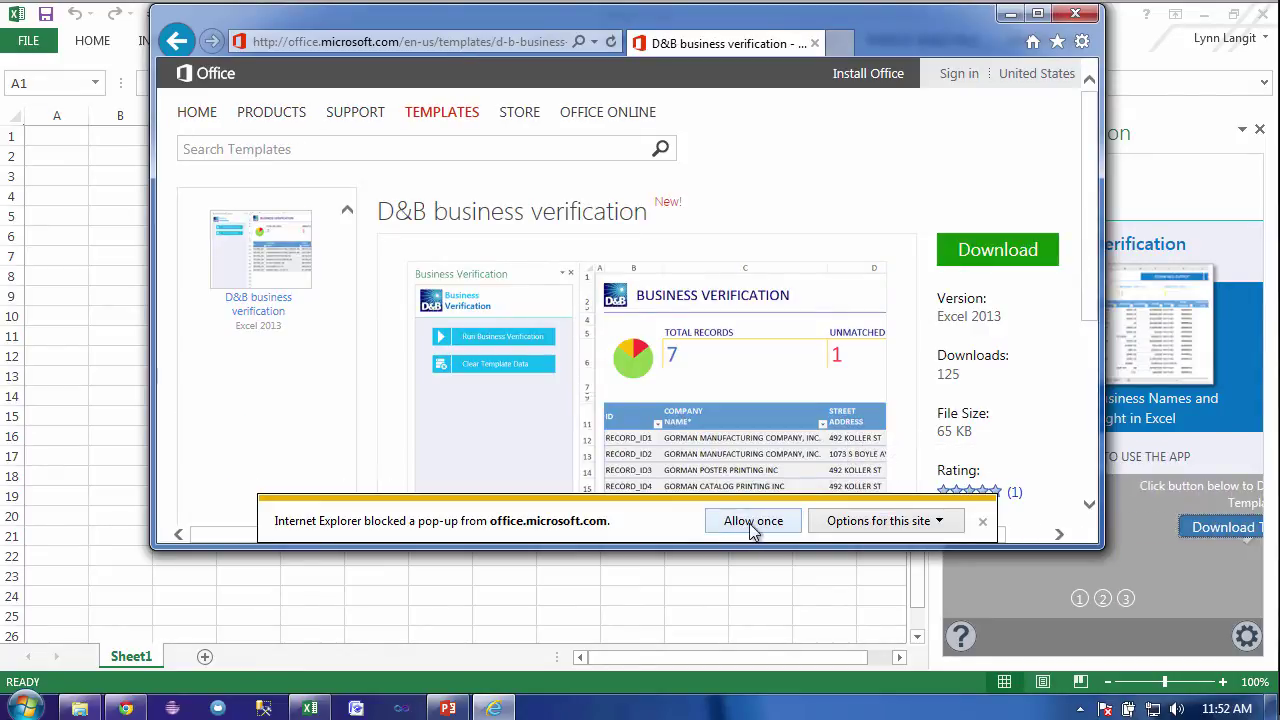
click(753, 522)
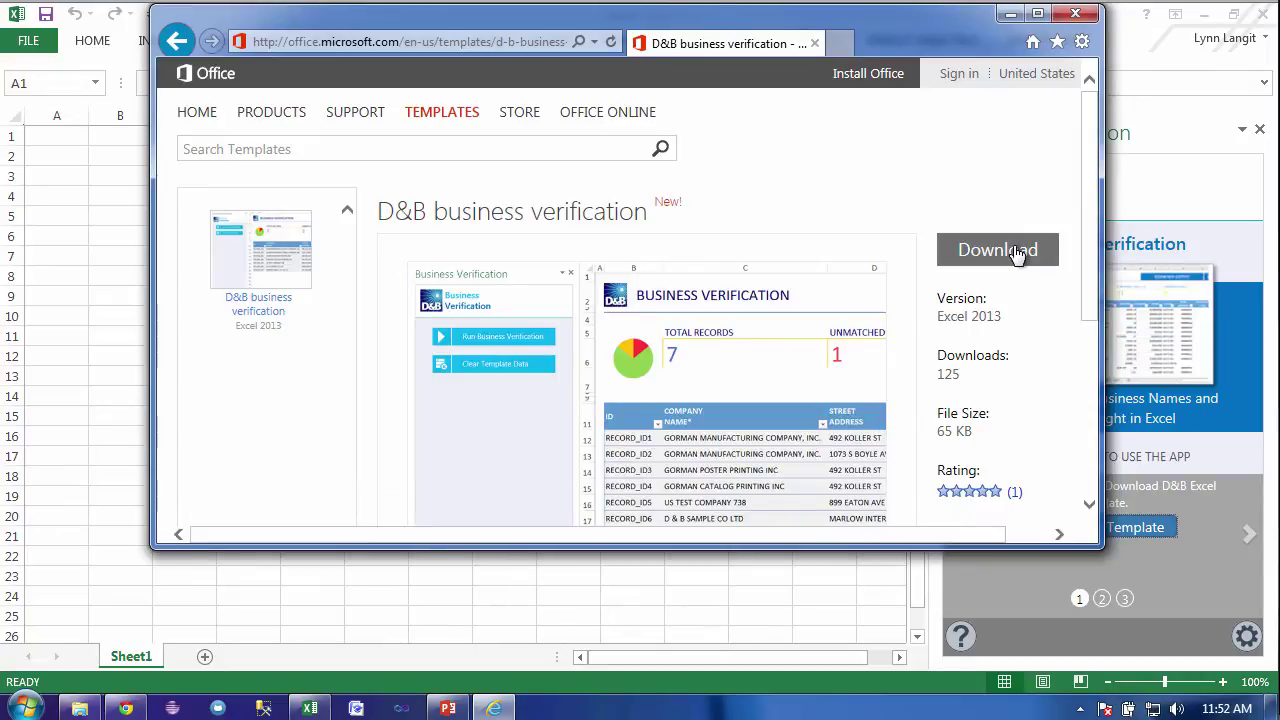
click(1018, 254)
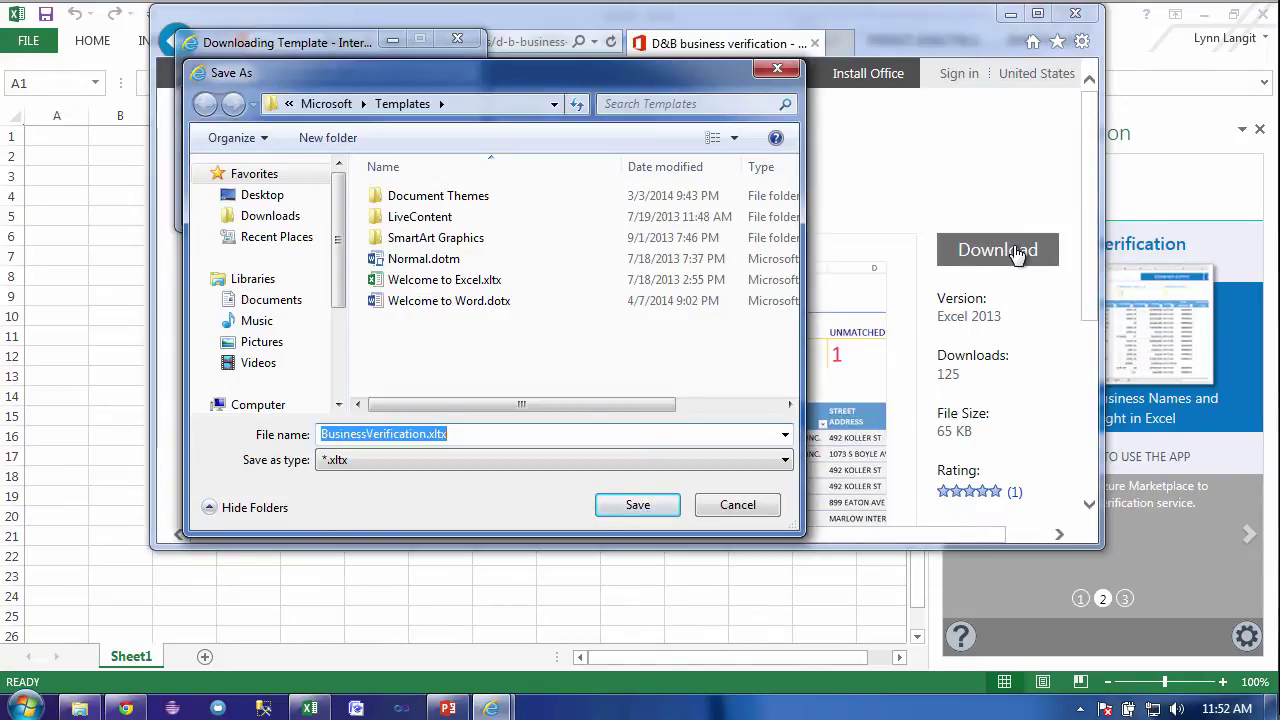
- Open the saved BusinessVerification template and clear the sample records from its table body
click(637, 505)
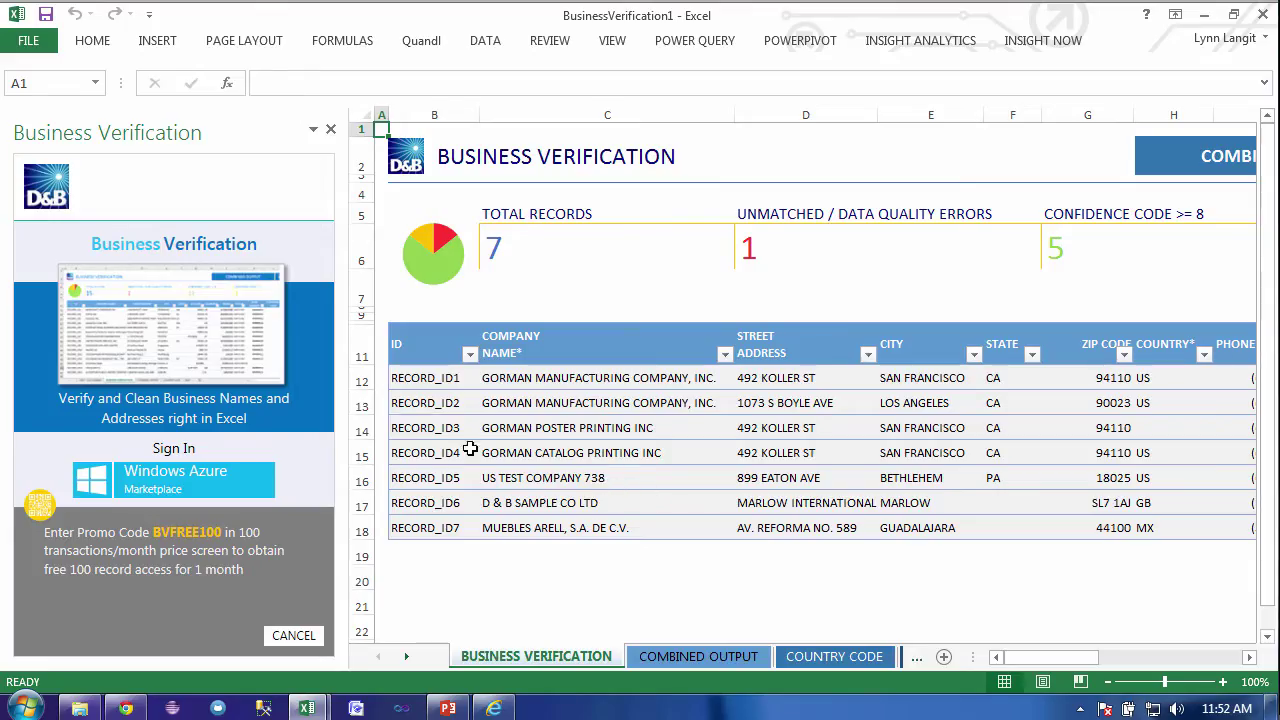
click(423, 377)
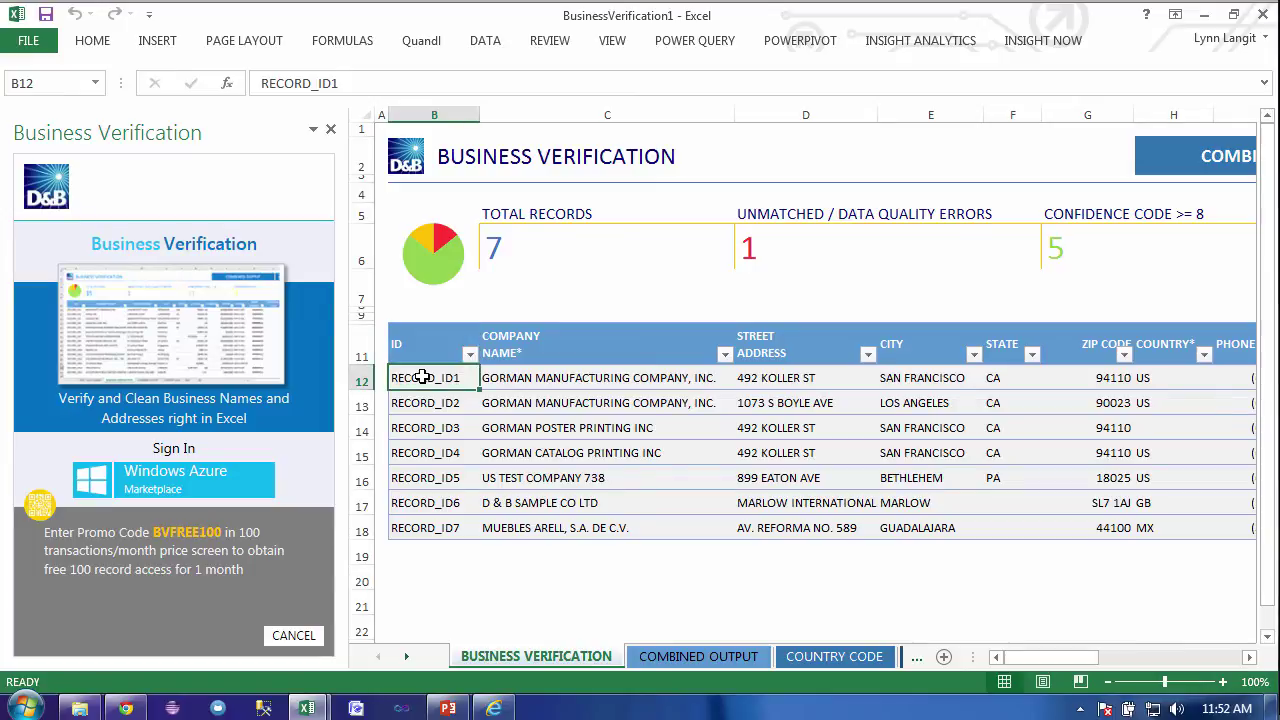
drag(446, 380, 814, 376)
key(ctrl+a)
right_click(899, 479)
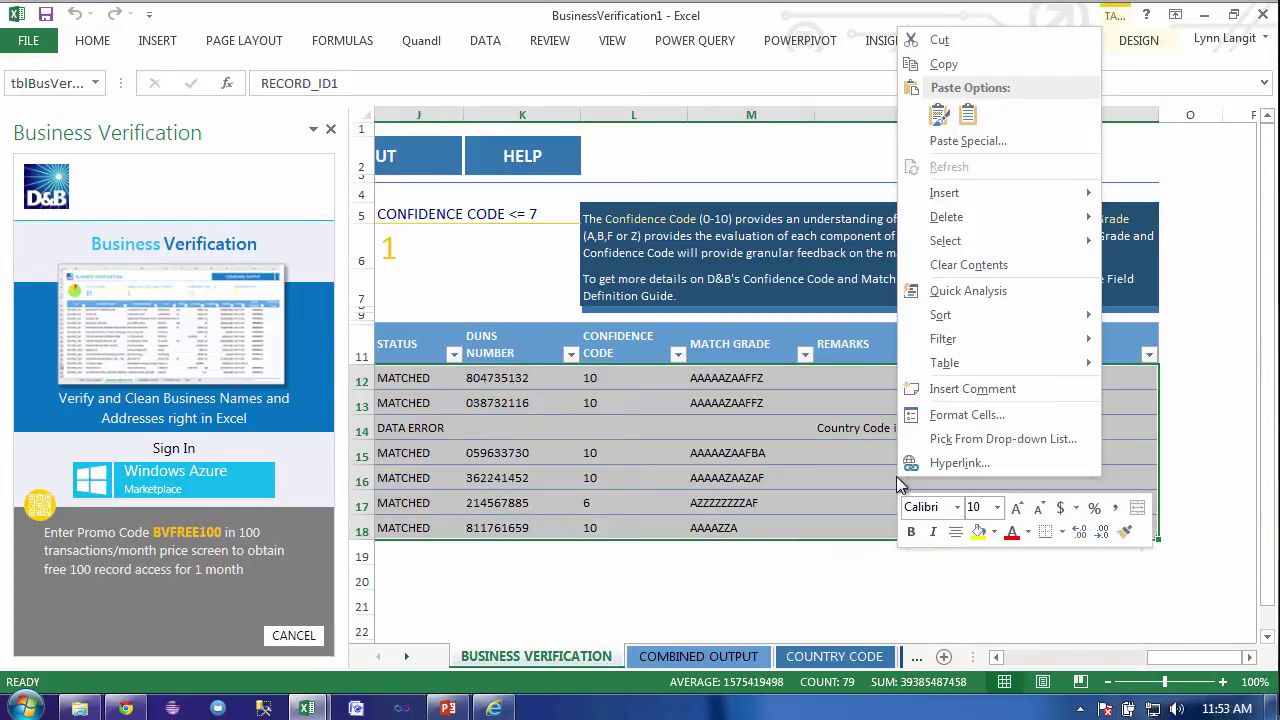
click(955, 266)
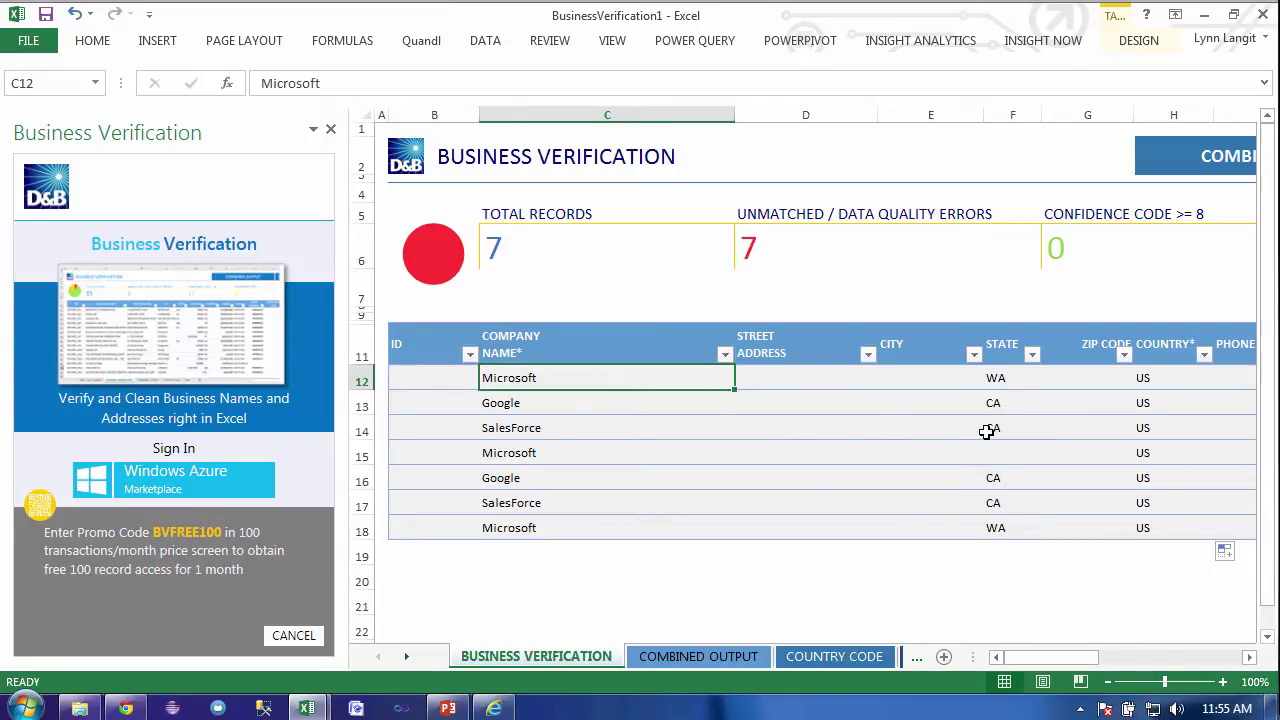
- Sign in to Windows Azure Marketplace with the 800 Transactions subscription and allow the app access
mouse_move(1072, 664)
mouse_down()
mouse_move(1175, 663)
mouse_move(1187, 679)
mouse_move(1088, 681)
mouse_up()
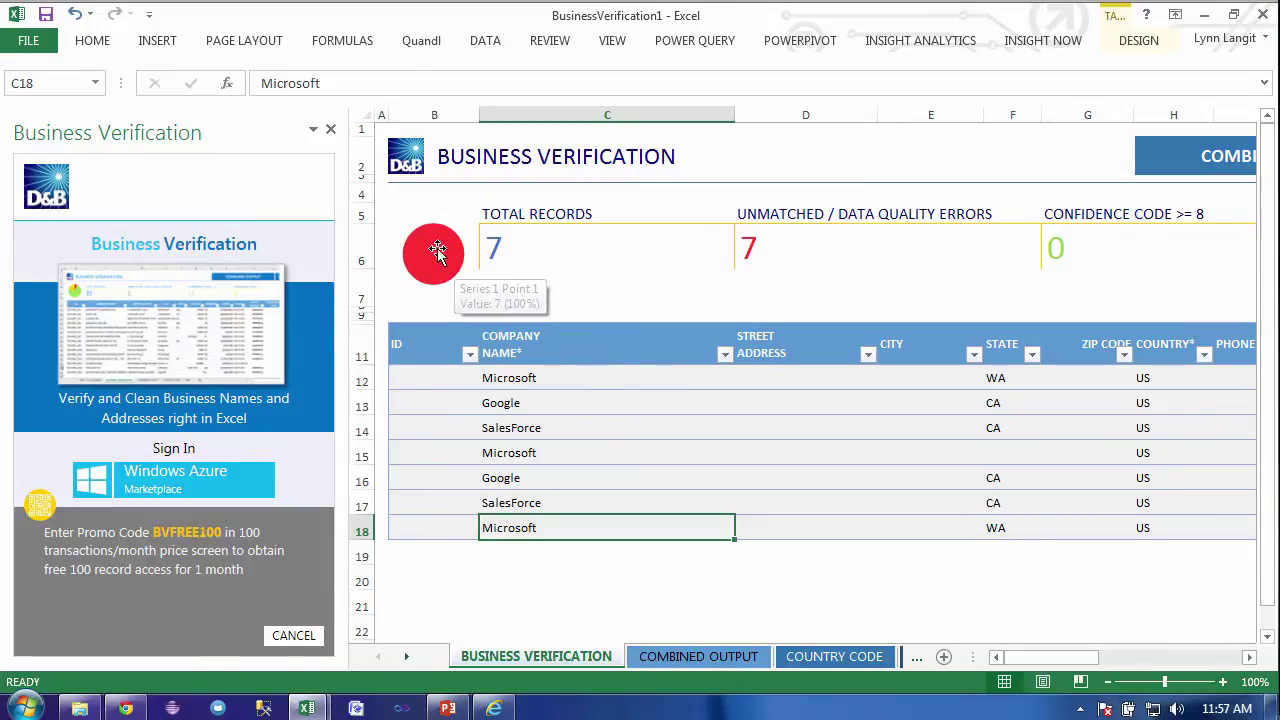
mouse_move(448, 246)
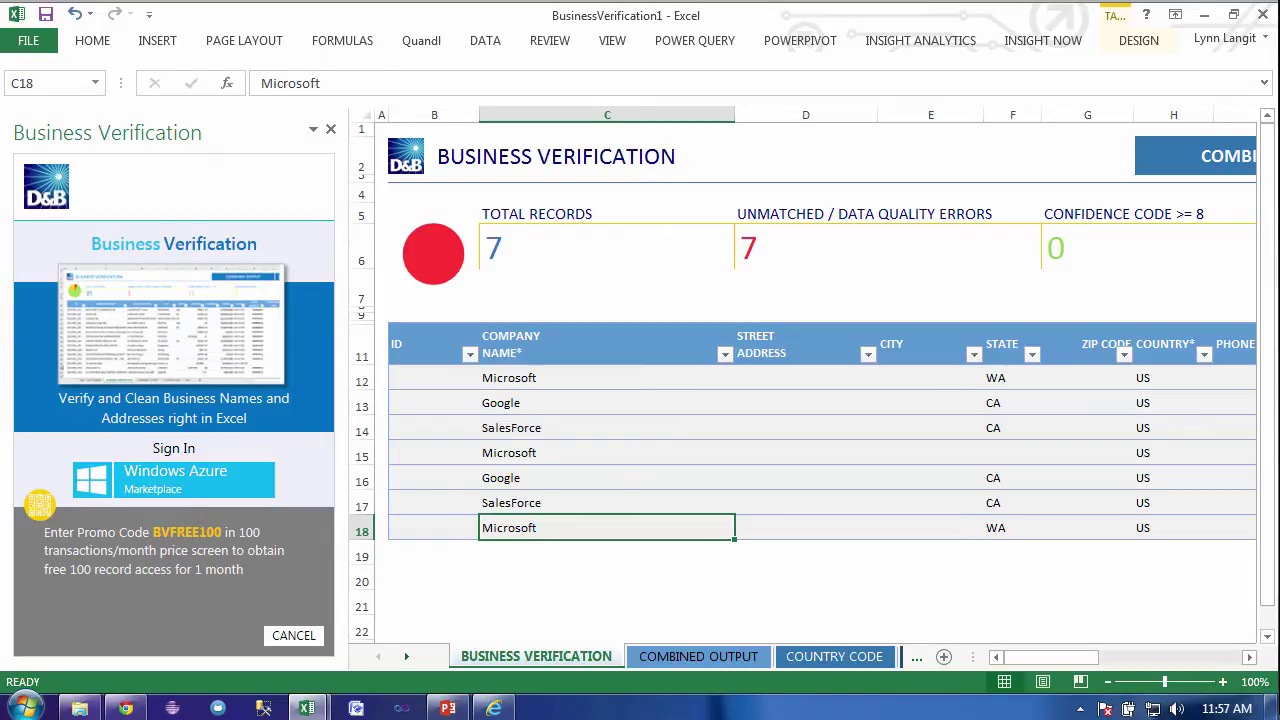
click(200, 486)
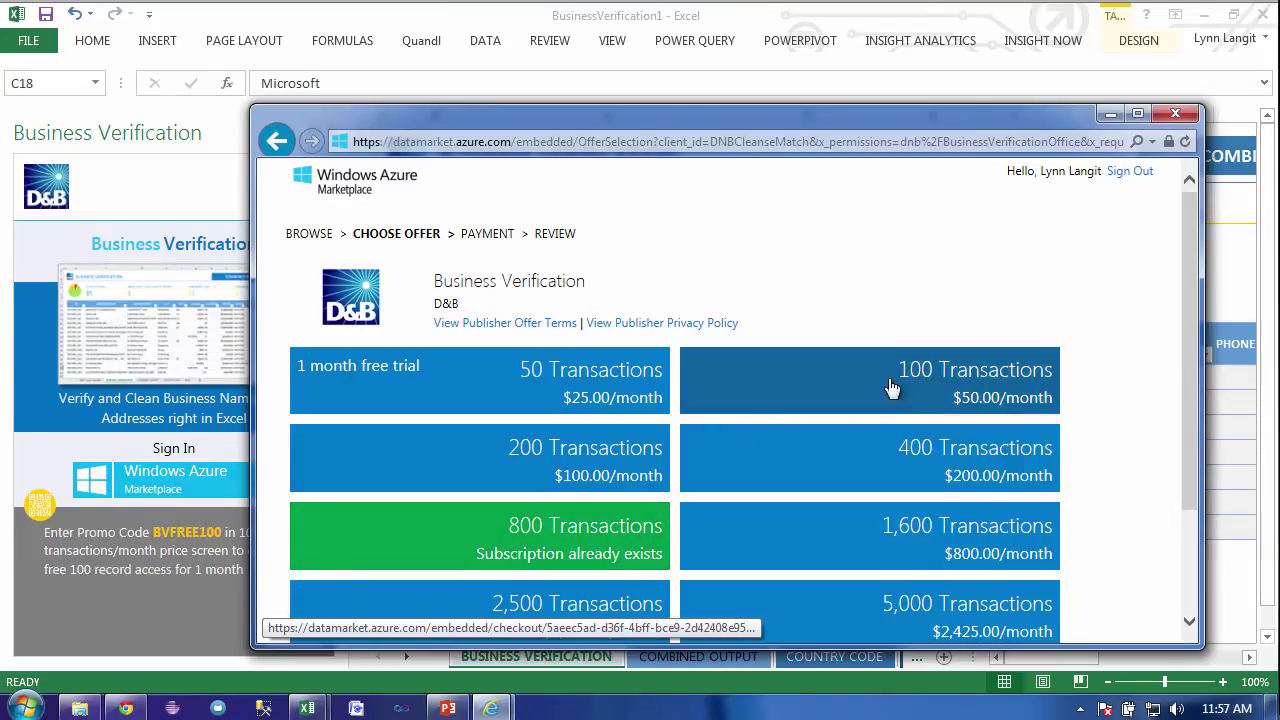
click(495, 543)
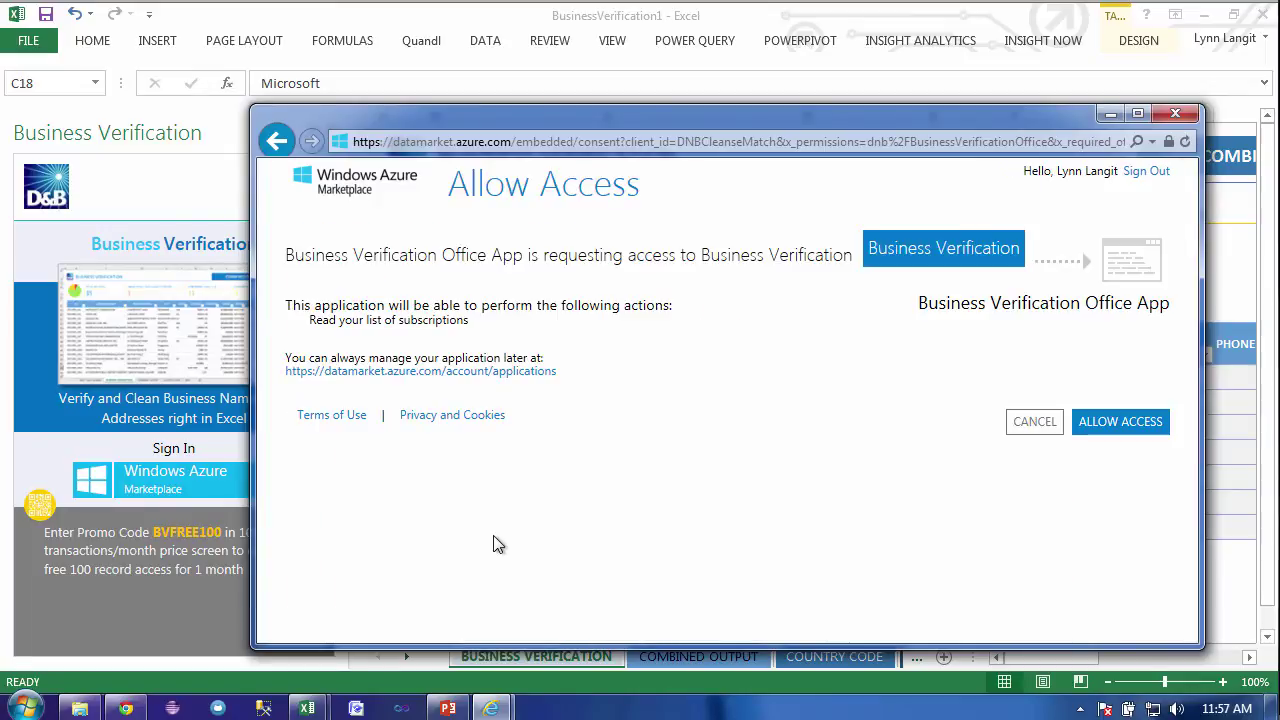
click(1110, 424)
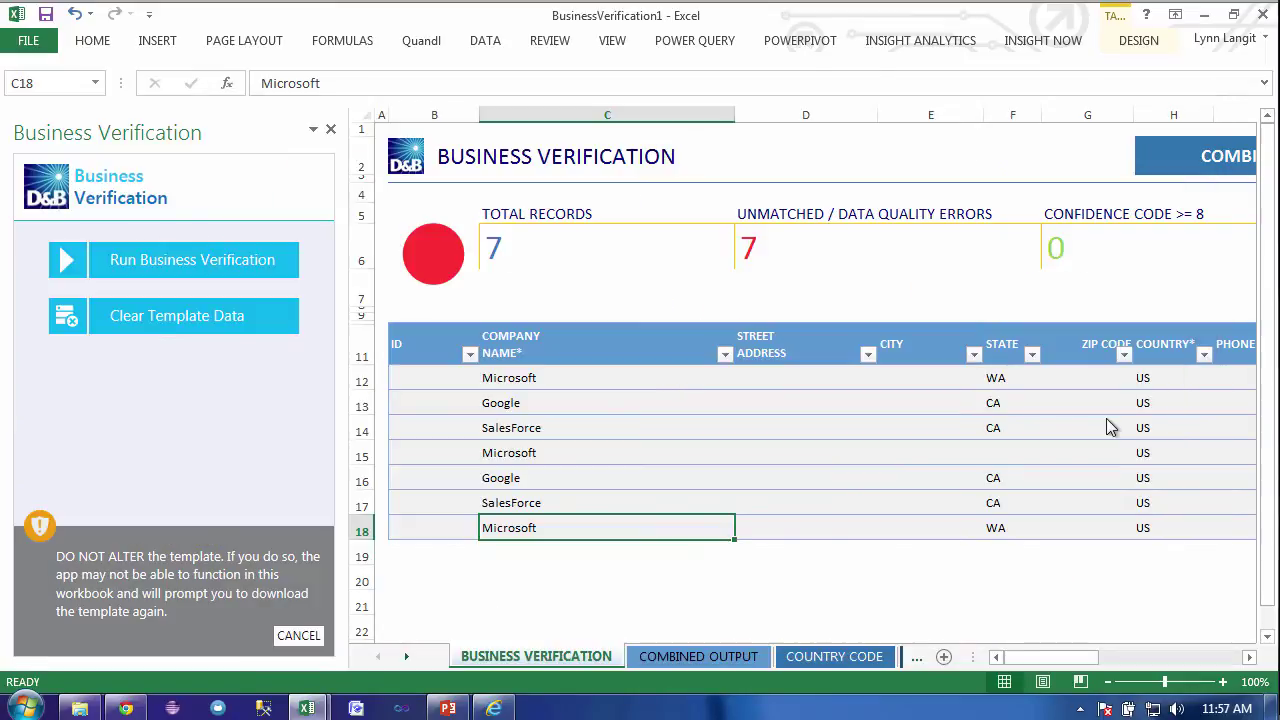
- Run Business Verification on the 7 records and review the results on the COMBINED OUTPUT sheet
click(165, 266)
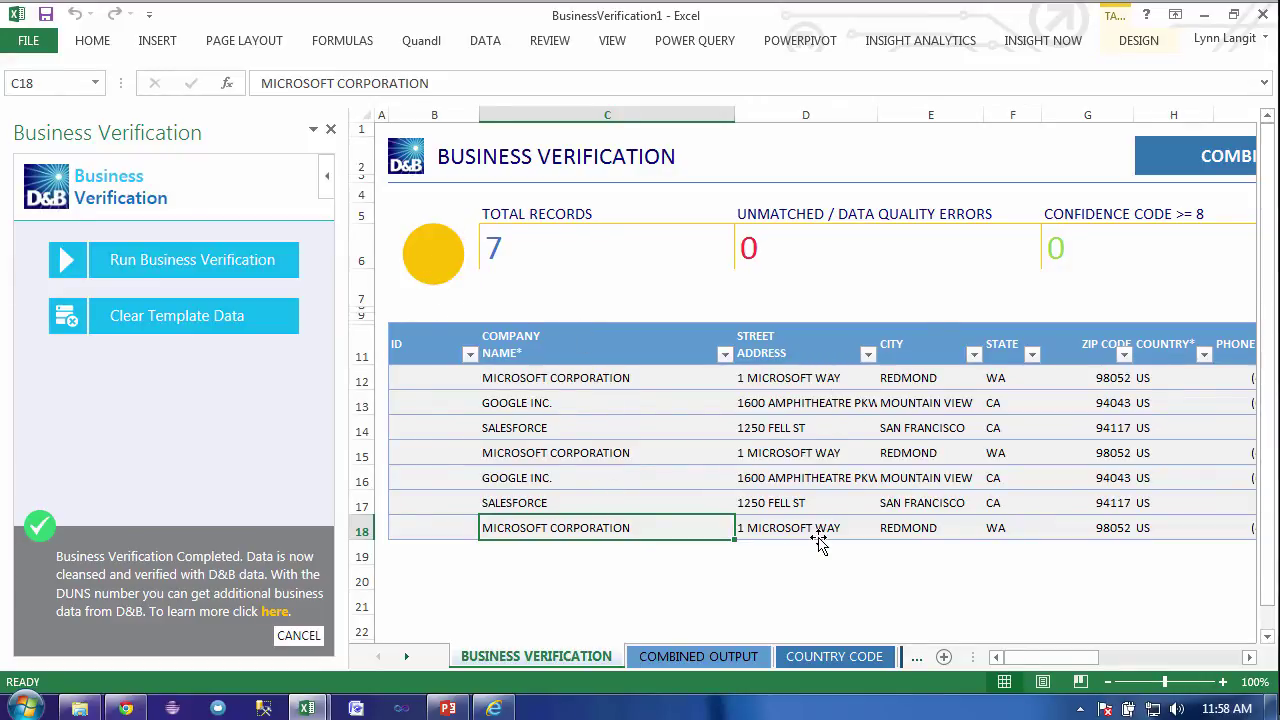
click(688, 658)
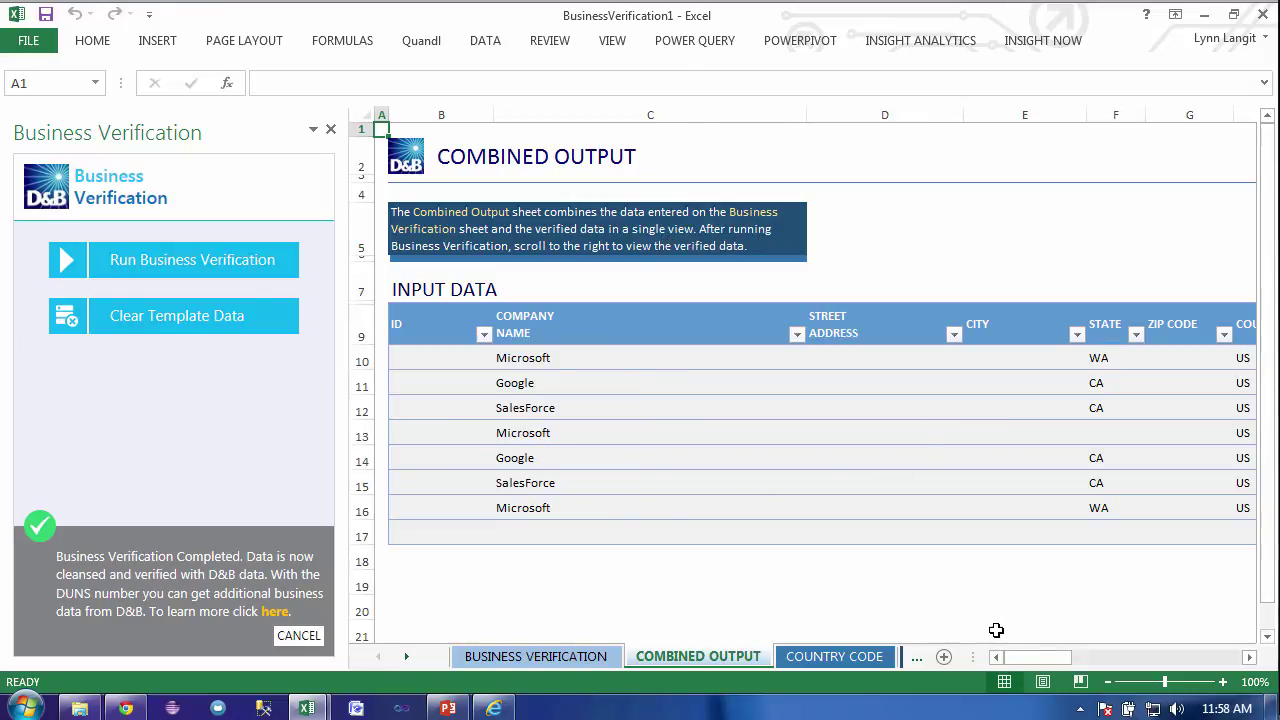
- Clear all template data on the BUSINESS VERIFICATION sheet and start the slideshow from the current slide
drag(1030, 656, 962, 692)
click(816, 656)
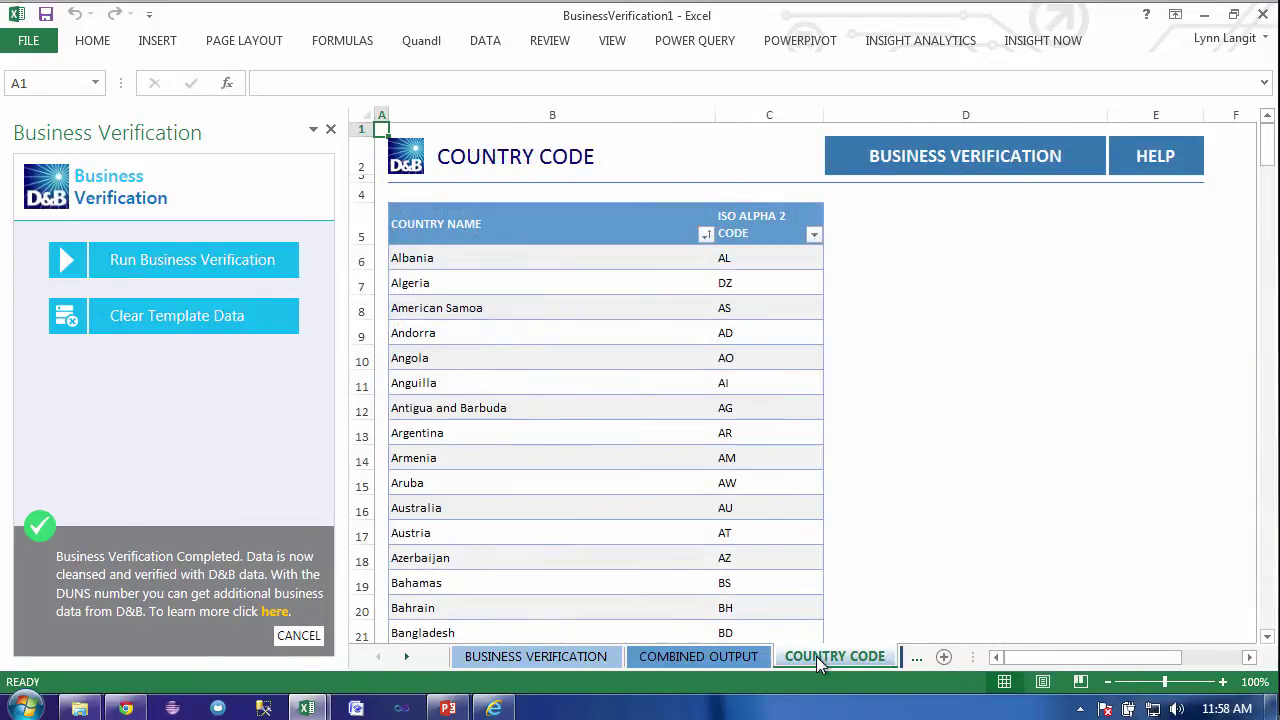
click(568, 660)
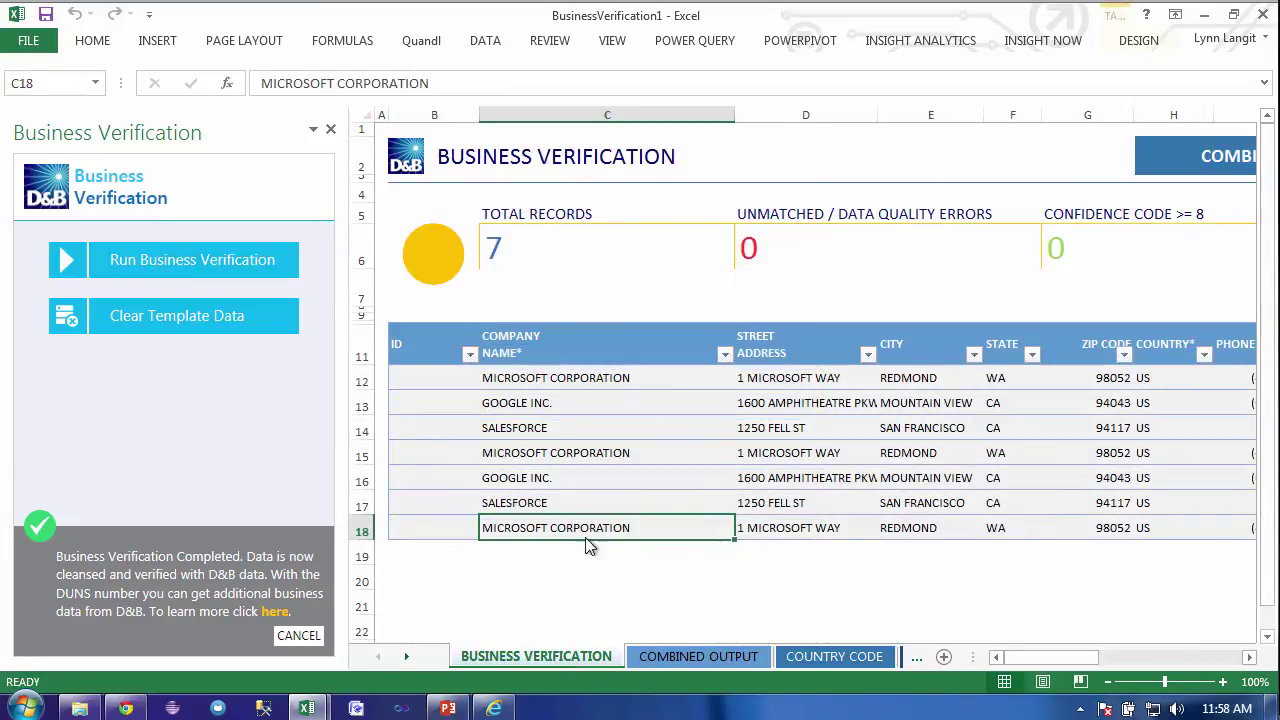
click(172, 316)
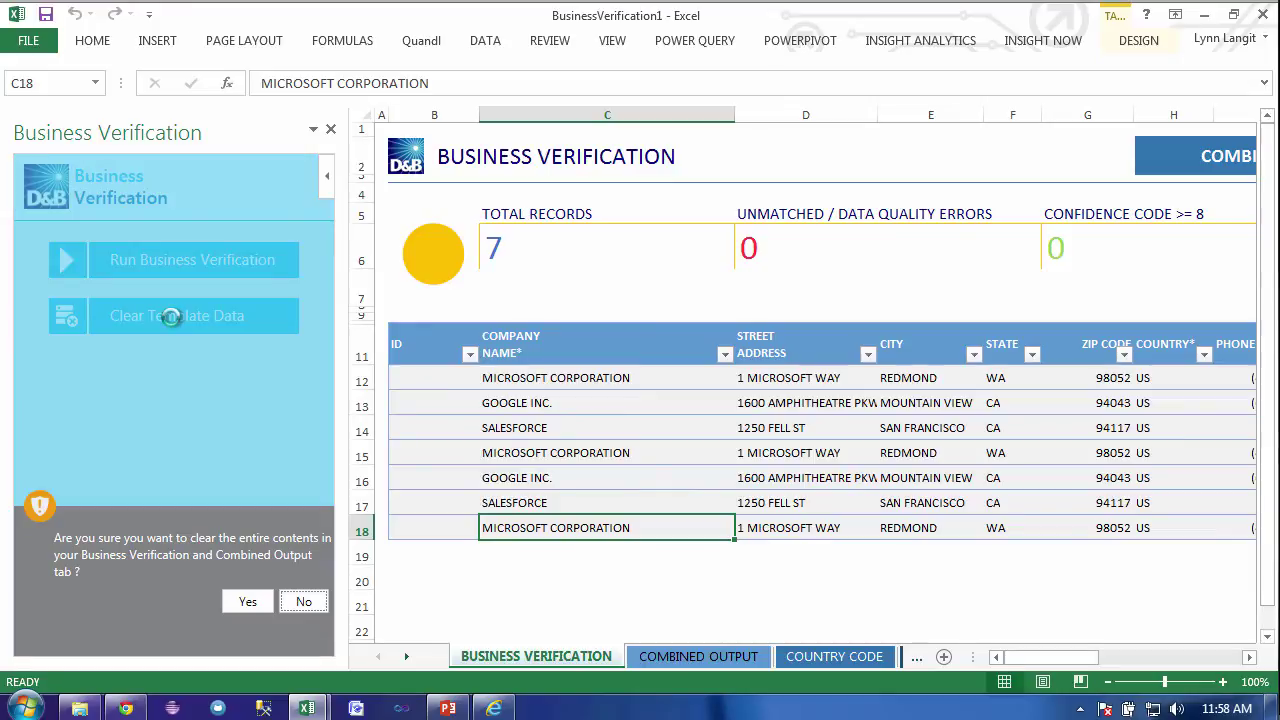
click(248, 604)
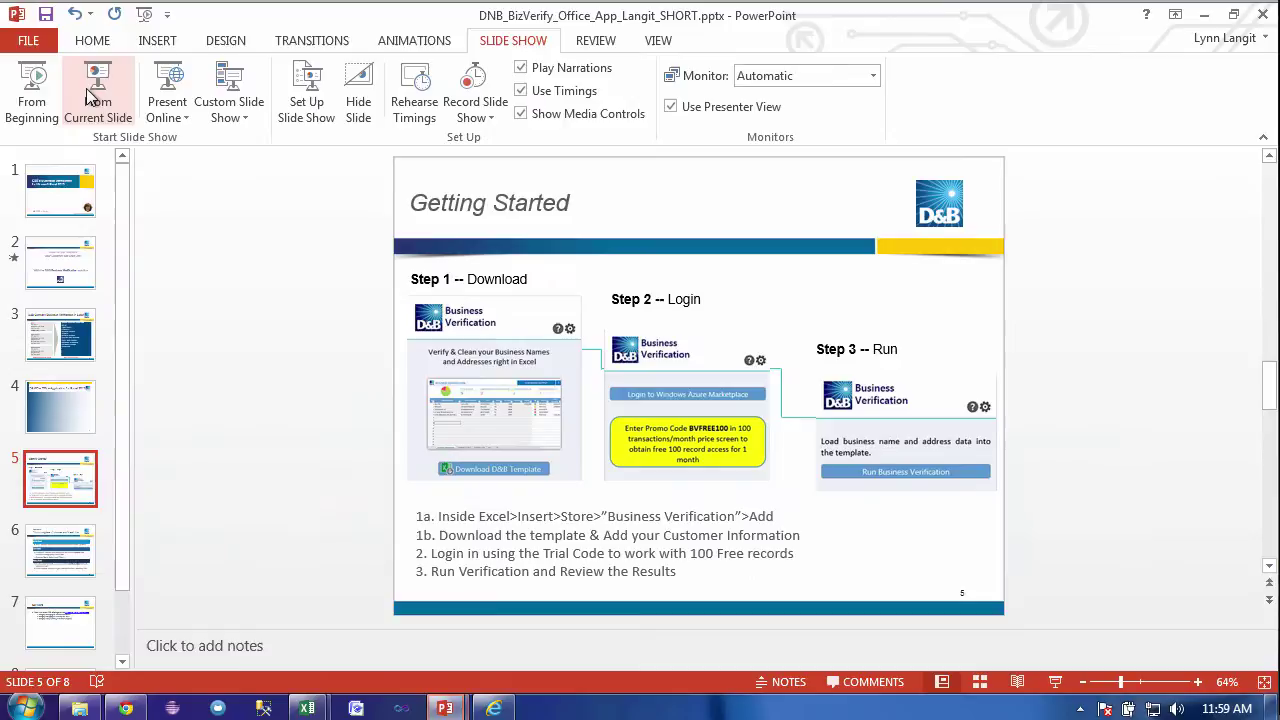
click(109, 63)
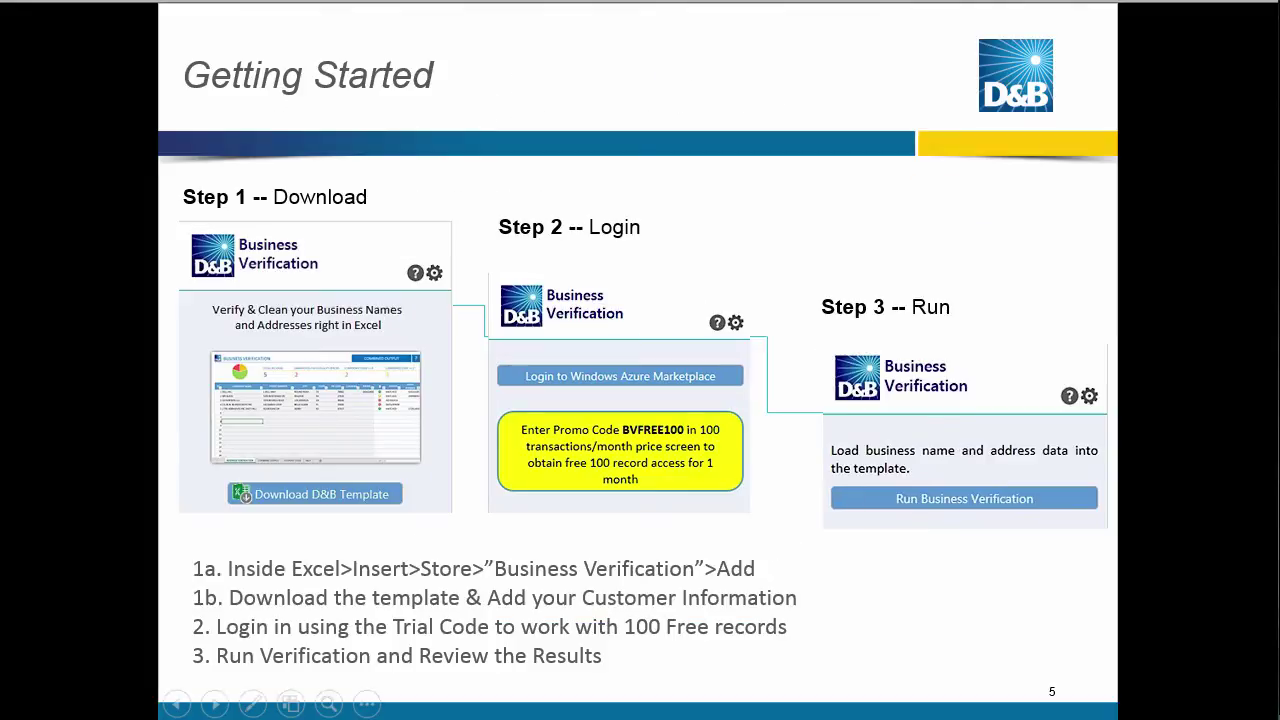